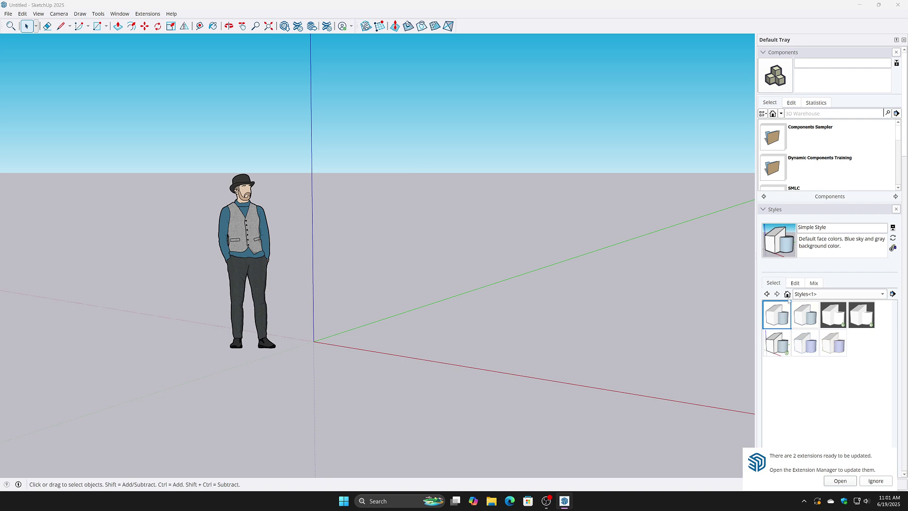
Step: Set the style's edge color to By material
left_click(796, 282)
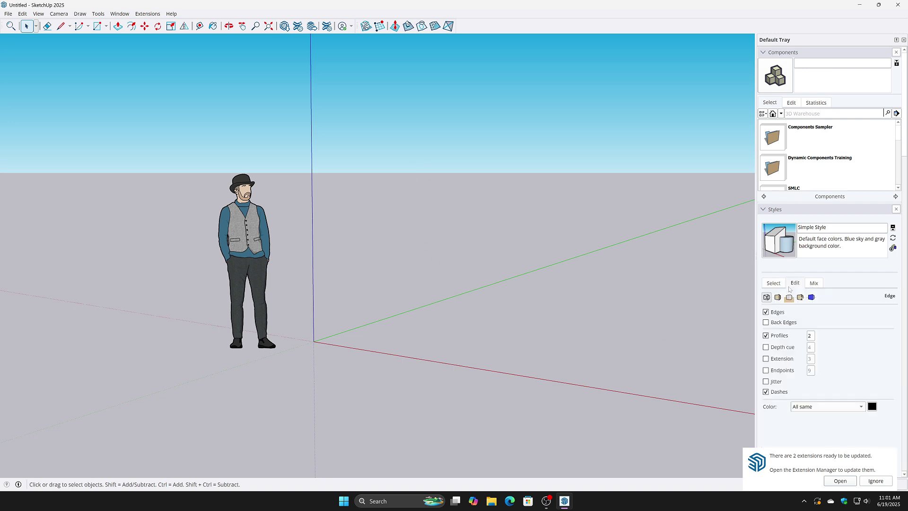
left_click(775, 284)
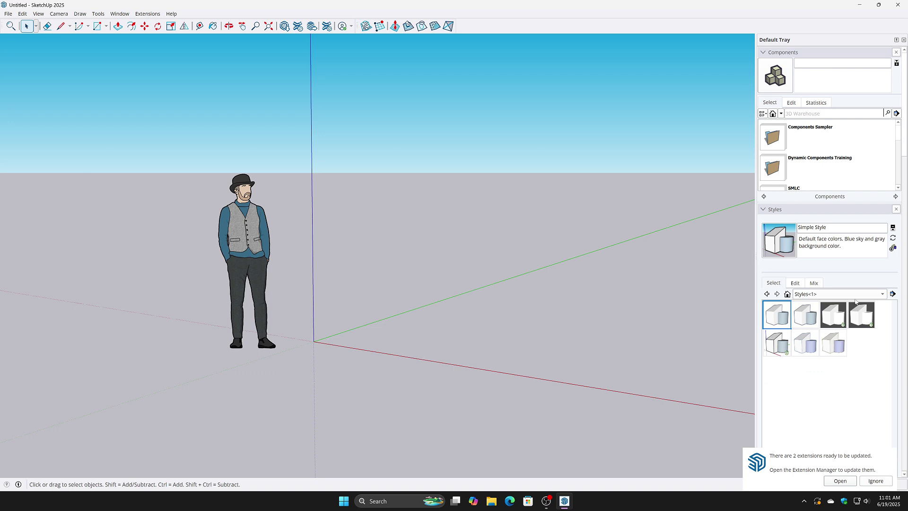
left_click(798, 283)
left_click(809, 407)
left_click(810, 416)
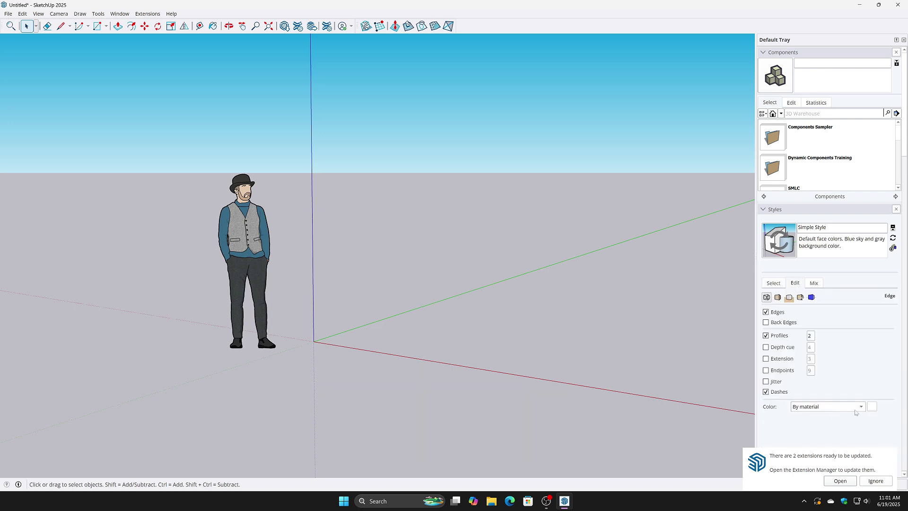
Step: Turn off the sky in the style and change the background color to black
left_click(788, 298)
left_click(774, 325)
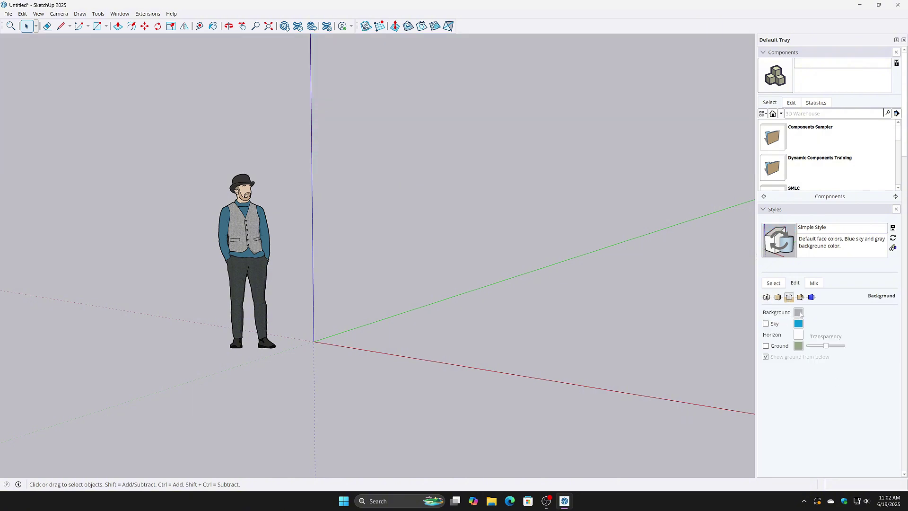
left_click(798, 312)
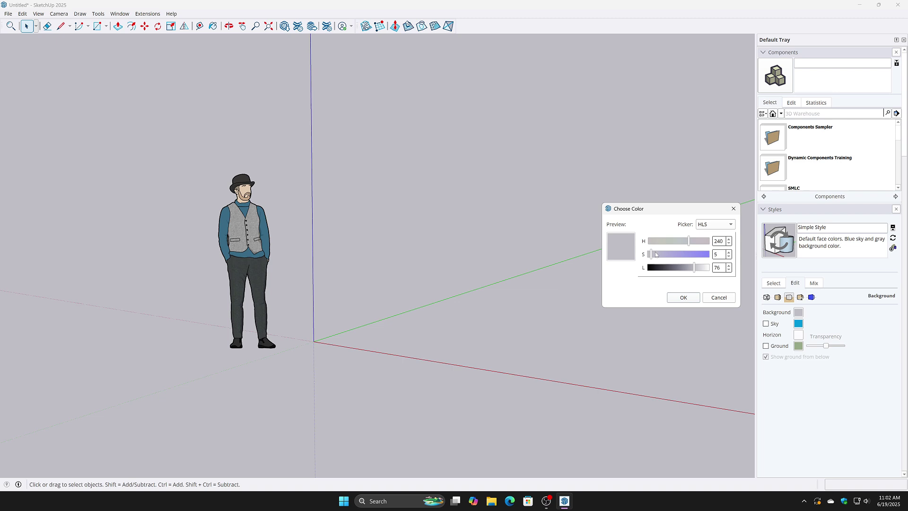
left_click_drag(668, 270, 636, 269)
left_click(683, 297)
middle_click_drag(426, 200, 375, 304)
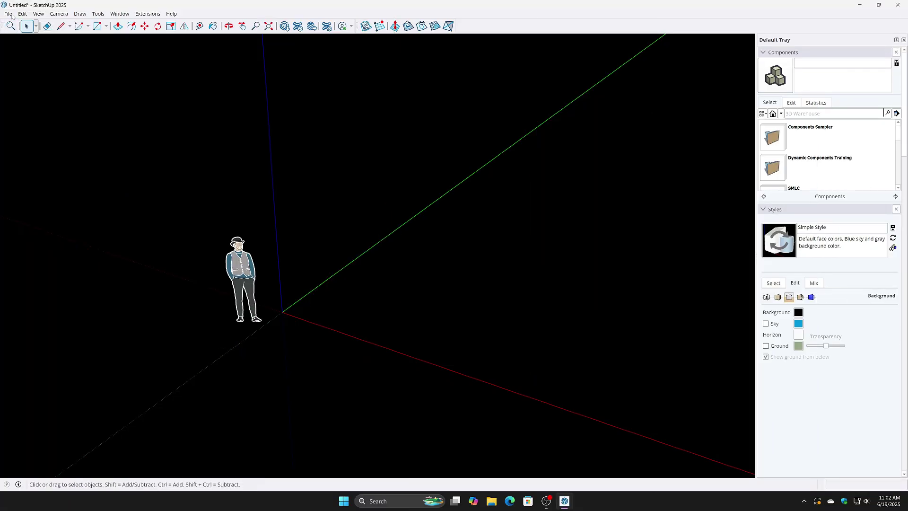
Step: Start adding a geolocation to the model and search for Hòa Bình, VN
left_click(8, 13)
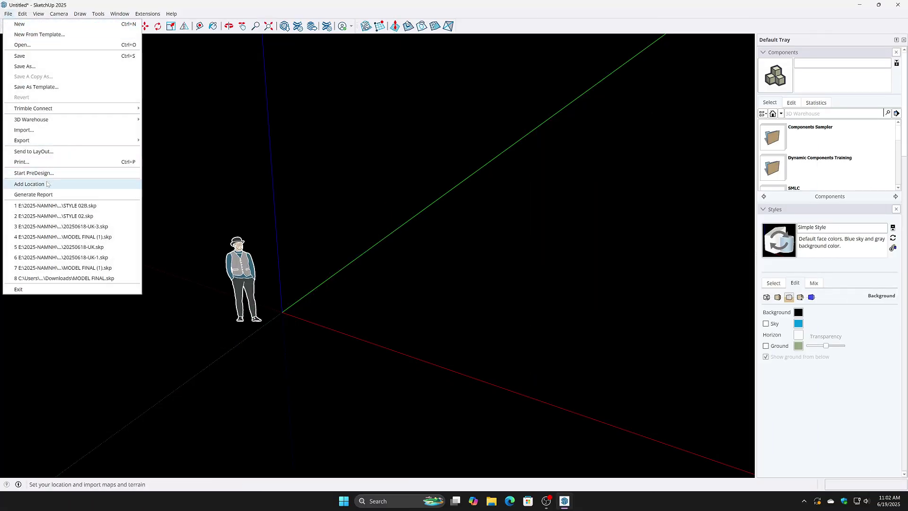
left_click(28, 184)
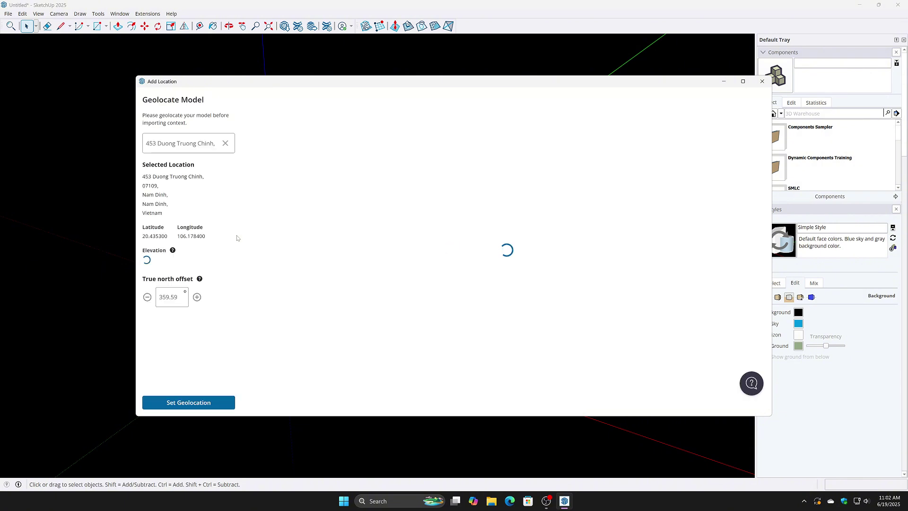
left_click(183, 143)
type("hoa binh")
left_click(211, 159)
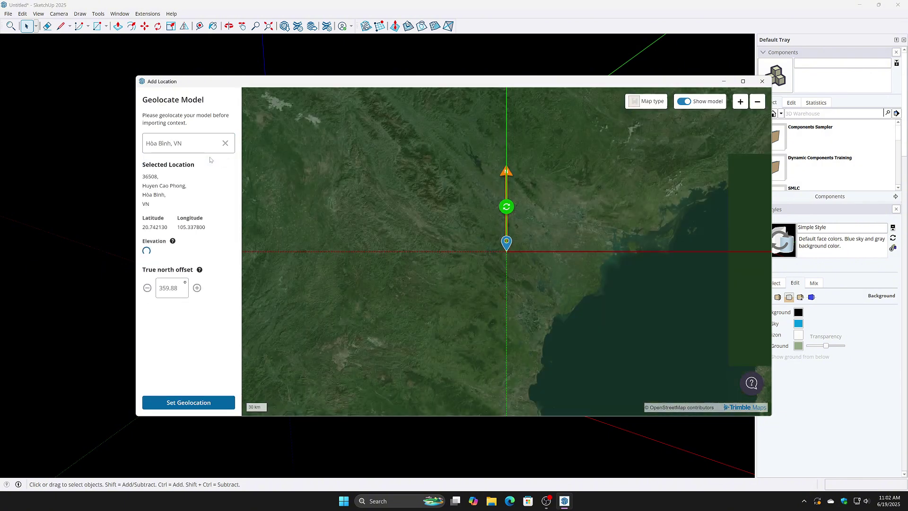
Step: Place the location pin on the island in the reservoir and set the model's geolocation there
scroll(515, 259, "up", 4)
scroll(489, 223, "up", 2)
left_click_drag(482, 187, 544, 264)
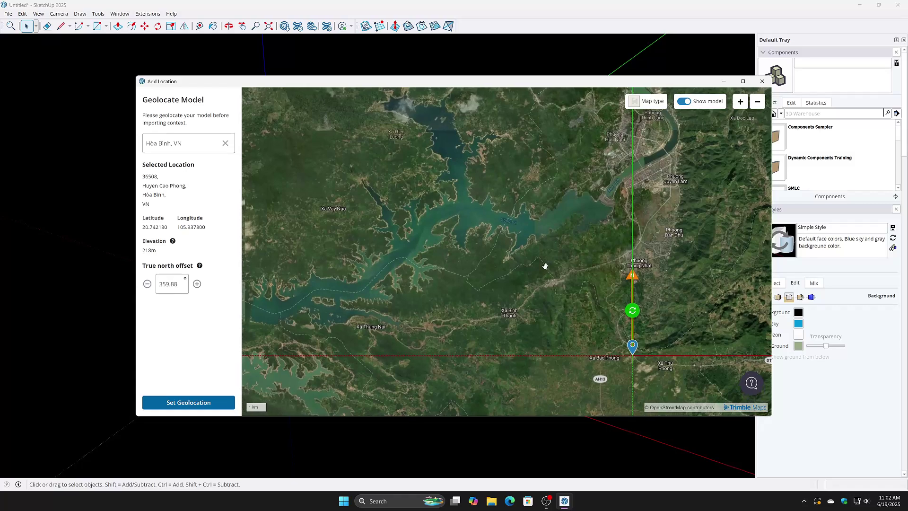
left_click_drag(633, 350, 471, 222)
scroll(443, 230, "up", 2)
scroll(446, 230, "up", 3)
left_click(178, 401)
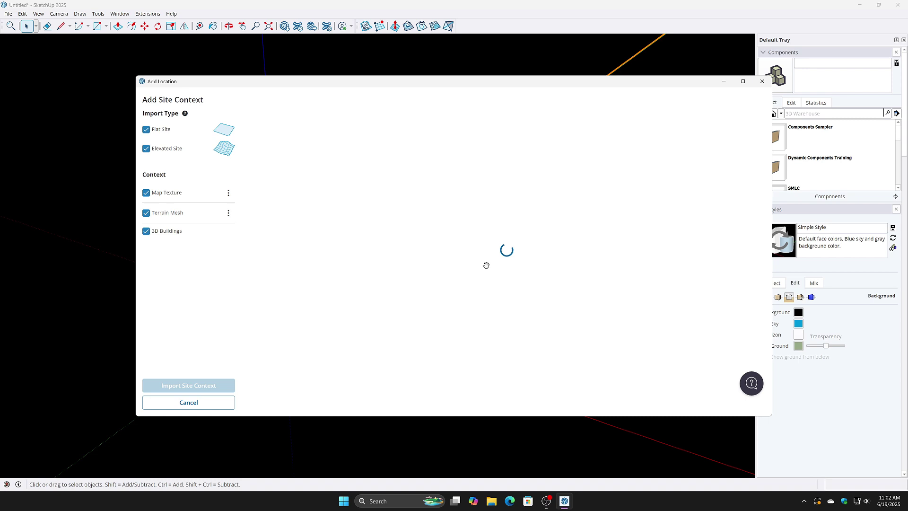
Step: Enlarge the import region to cover the whole island with surrounding water and import its site context
scroll(484, 263, "down", 4)
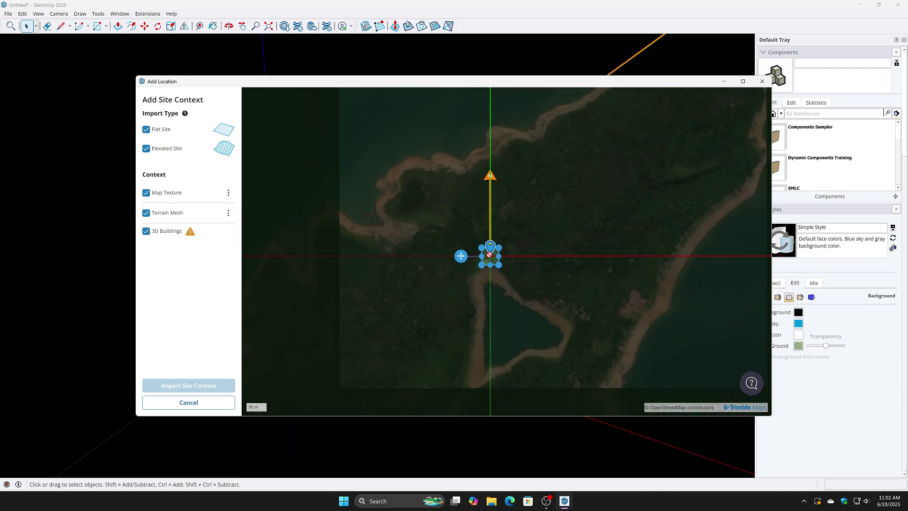
scroll(495, 251, "down", 3)
left_click_drag(495, 251, 636, 143)
left_click_drag(486, 258, 357, 351)
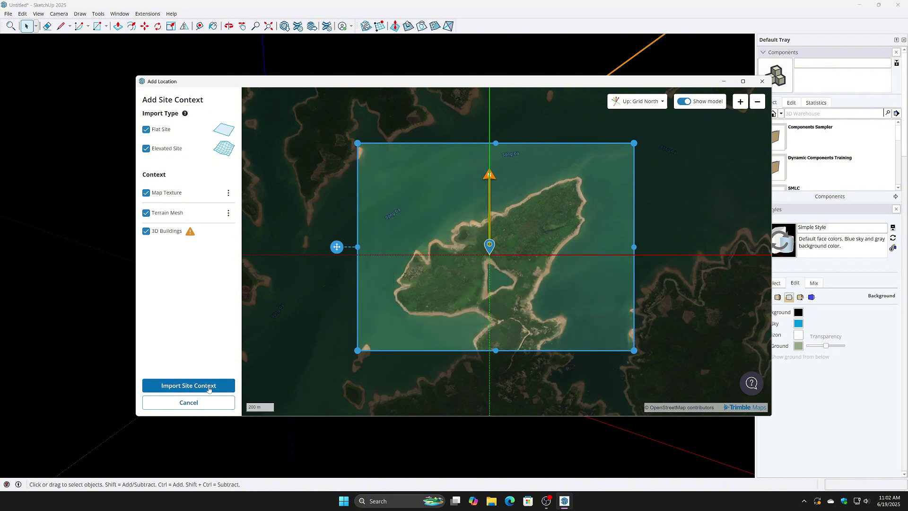
left_click(188, 385)
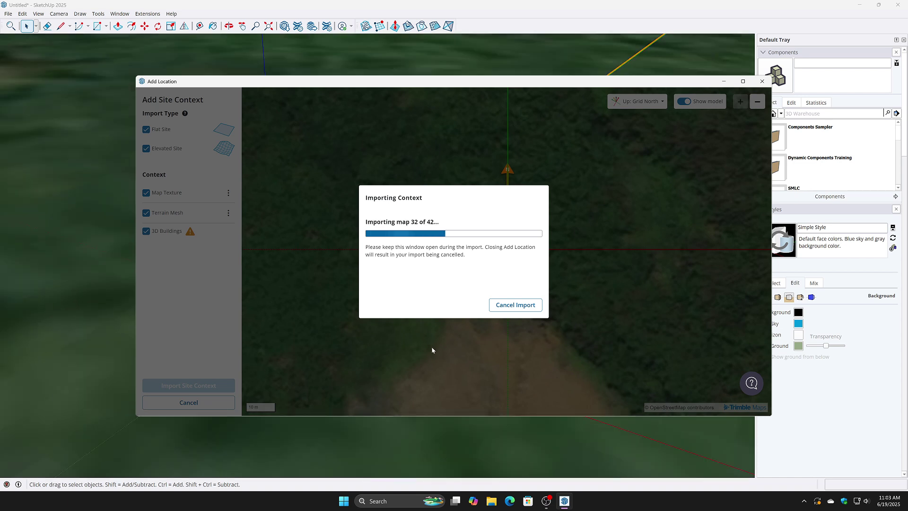
left_click(528, 298)
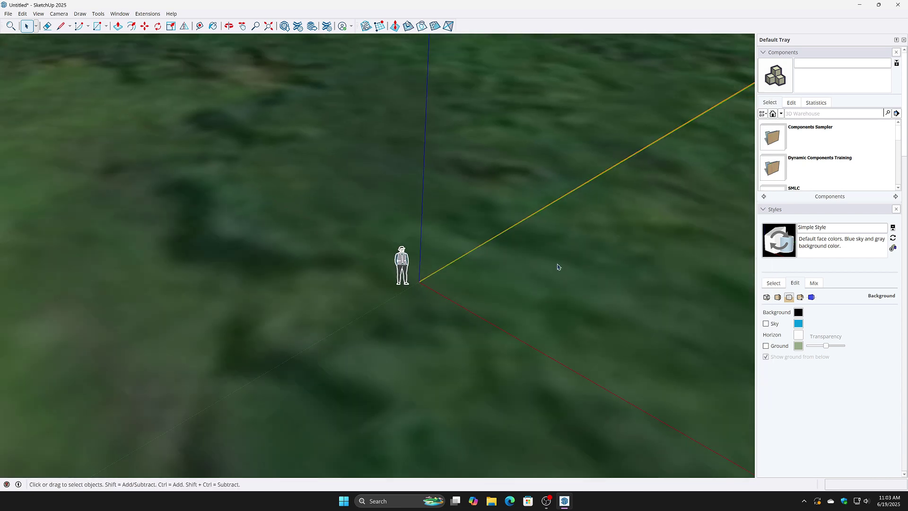
Step: Expand the Geolocation Content tag folder, hide the Flat Site and show the Elevated Site
scroll(556, 261, "down", 10)
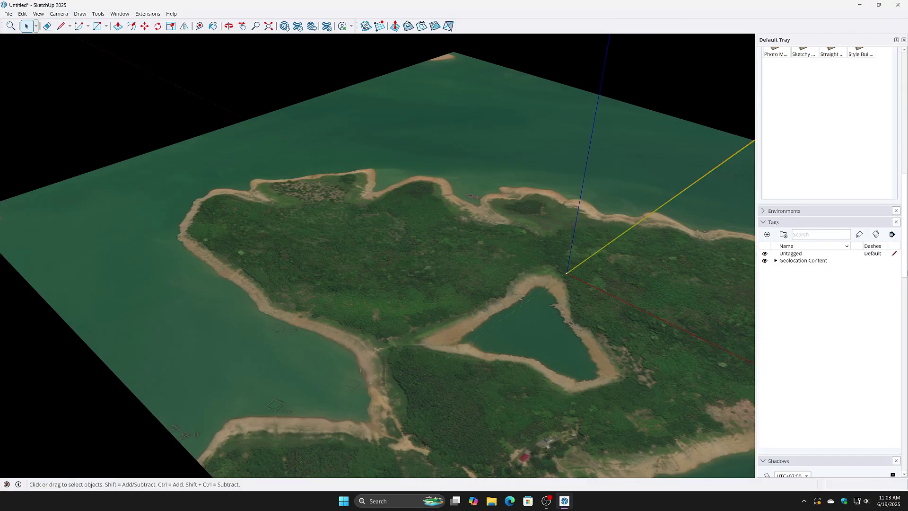
left_click(776, 292)
left_click(764, 298)
left_click(764, 306)
Step: Draw a horizontal rectangle slightly larger than the terrain, spanning the entire elevated site
middle_click_drag(610, 279, 313, 330)
scroll(313, 332, "up", 3)
scroll(381, 314, "down", 6)
middle_click_drag(335, 363, 331, 331, "shift")
key("r")
left_click(78, 217)
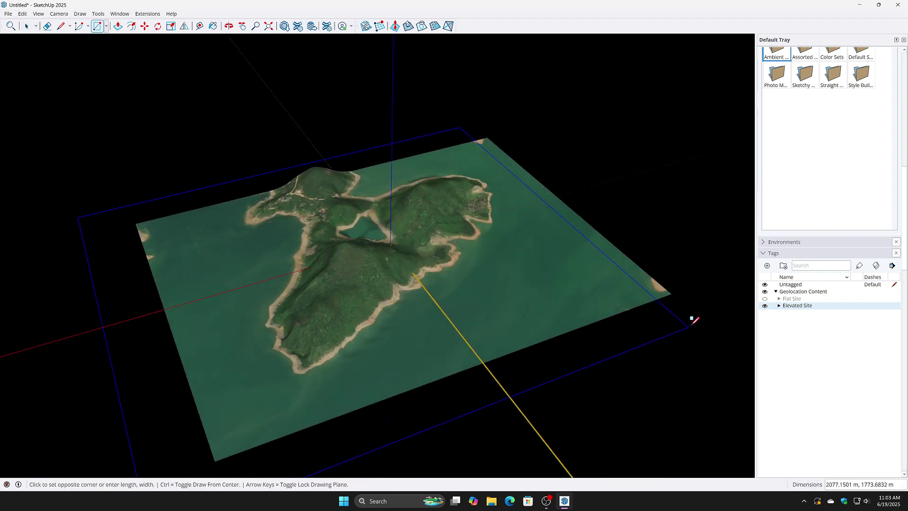
left_click(731, 309)
Step: Select the rectangle's face and edges and make them a component
key("space")
left_click(717, 310)
right_click(715, 306)
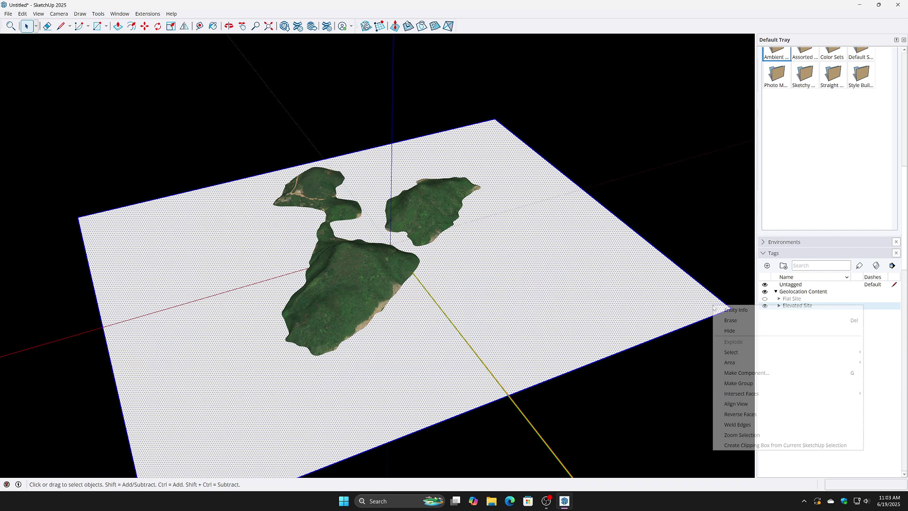
left_click(747, 372)
left_click(393, 324)
Step: Raise the rectangular plane above the hills and copy it downward 50 times at 10 m spacing
middle_click_drag(497, 304, 496, 265)
key("m")
left_click(734, 270)
key("ctrl")
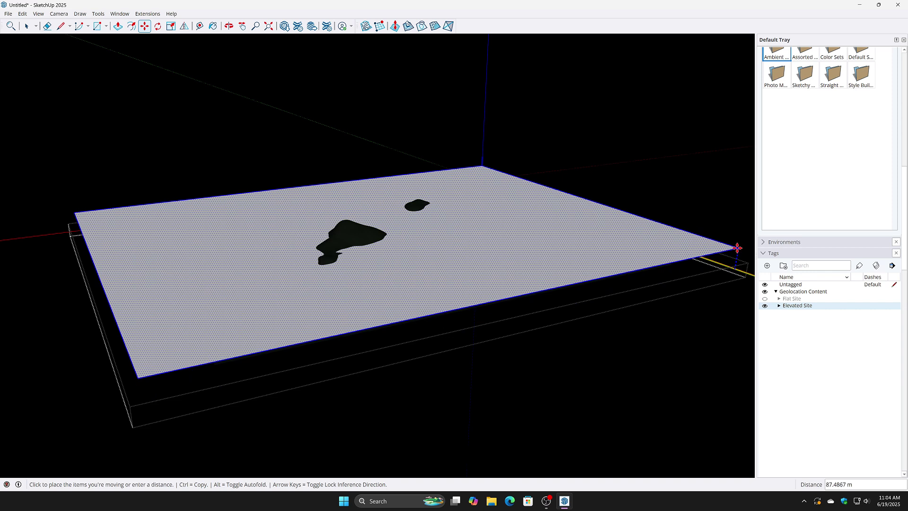
type("10")
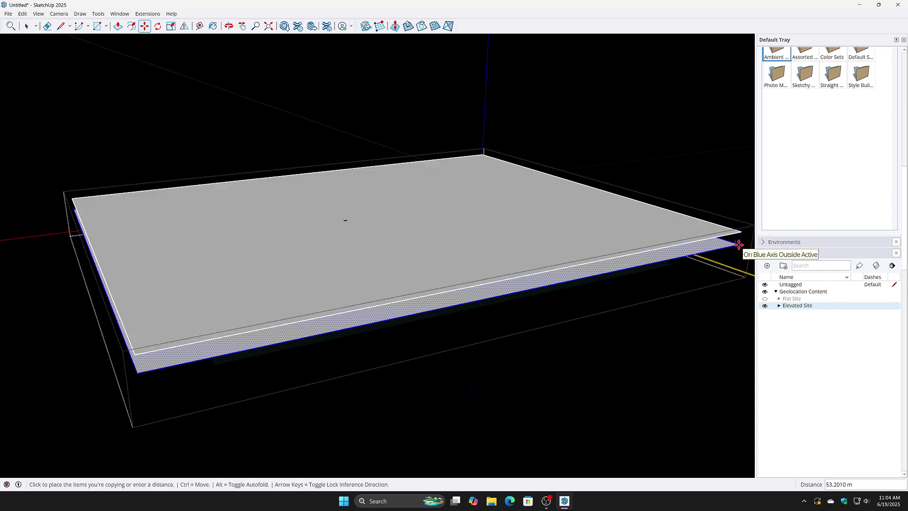
key("Return")
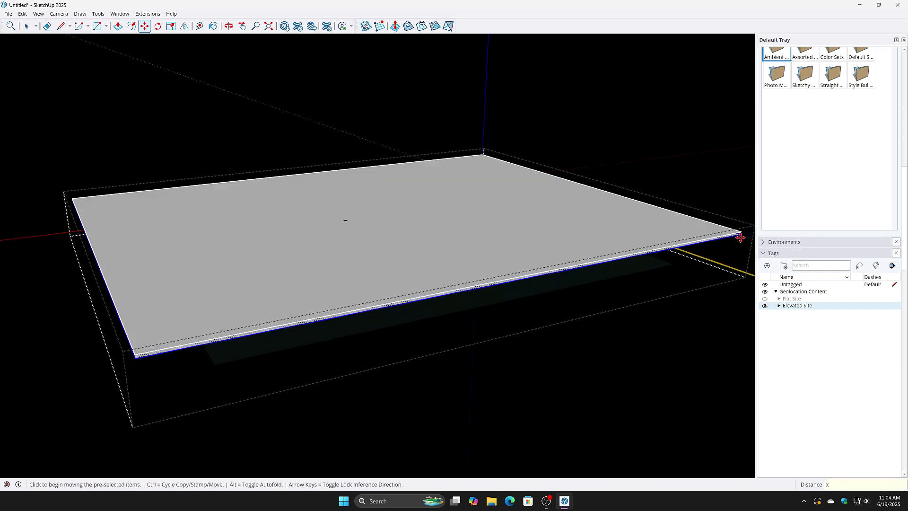
type("x50")
key("Return")
Step: Select the stacked planes and intersect their faces with the terrain model
scroll(662, 237, "up", 3)
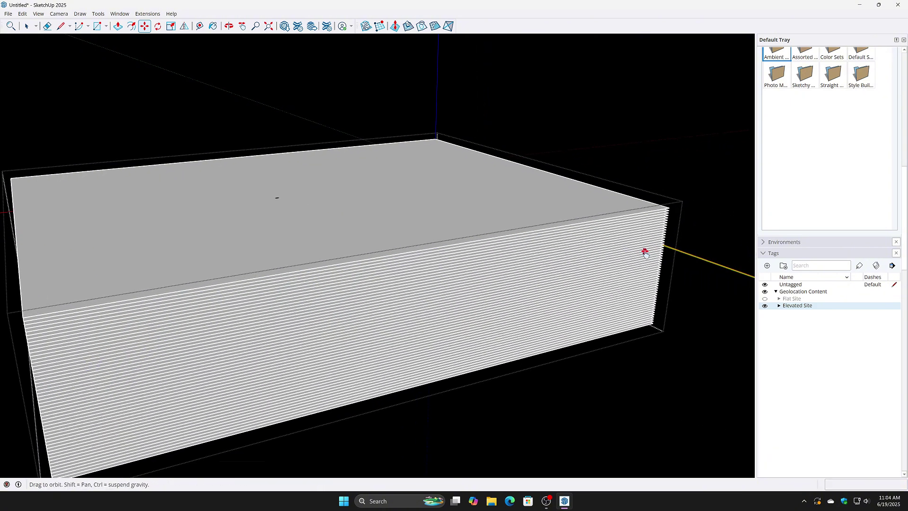
left_click_drag(632, 330, 631, 331)
right_click(637, 202)
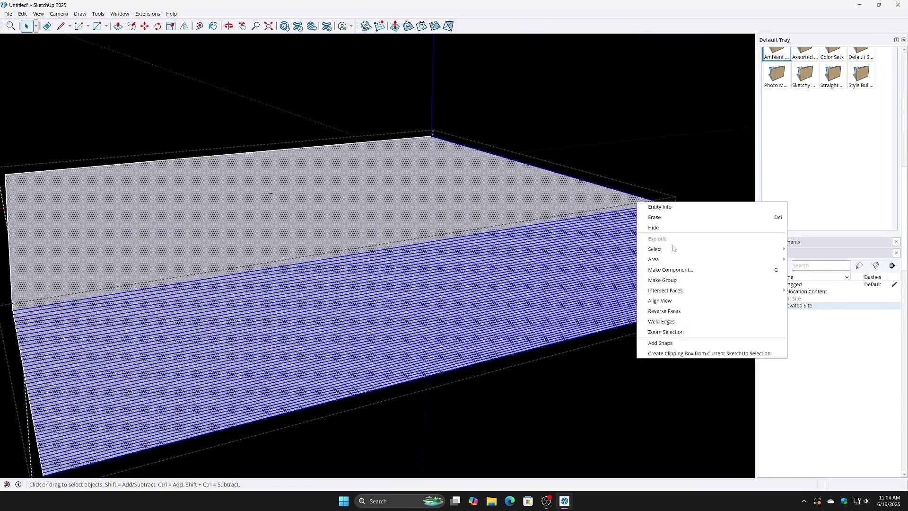
mouse_move(710, 291)
left_click(811, 290)
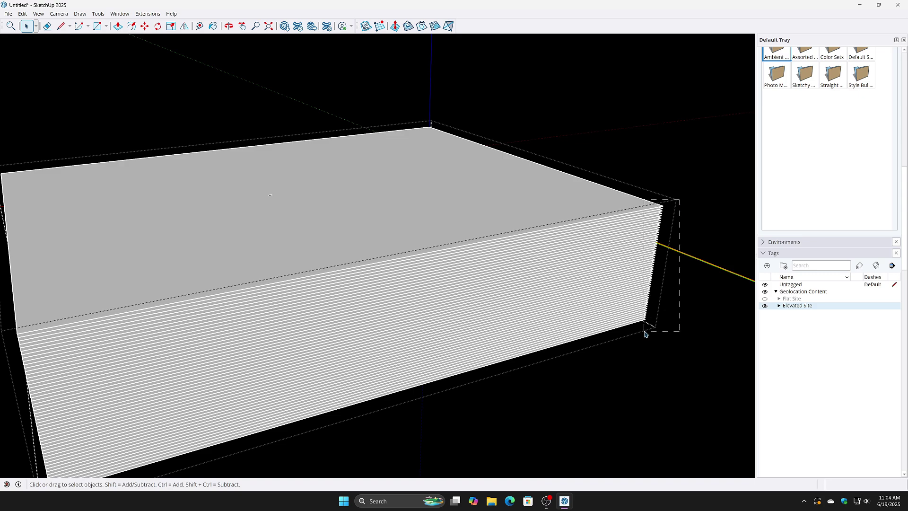
Step: Delete the outer portions of the stacked planes around the terrain, keeping the contour intersections
left_click_drag(644, 331, 643, 331)
key("Delete")
middle_click_drag(357, 287, 410, 307)
left_click_drag(44, 289, 44, 288)
key("Delete")
middle_click_drag(391, 275, 470, 289)
left_click(471, 289)
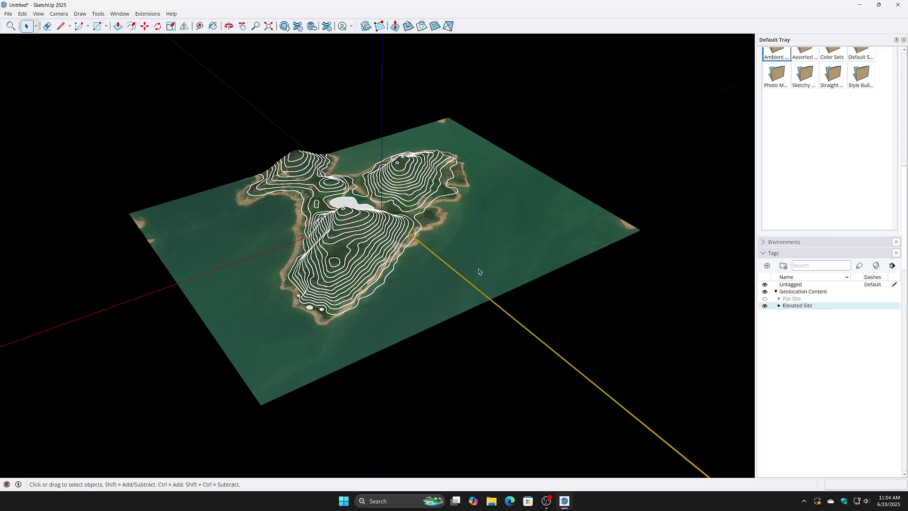
Step: Thin the edge profiles in the style and hide the Geolocation Content tag folder
scroll(362, 218, "up", 4)
scroll(351, 228, "down", 4)
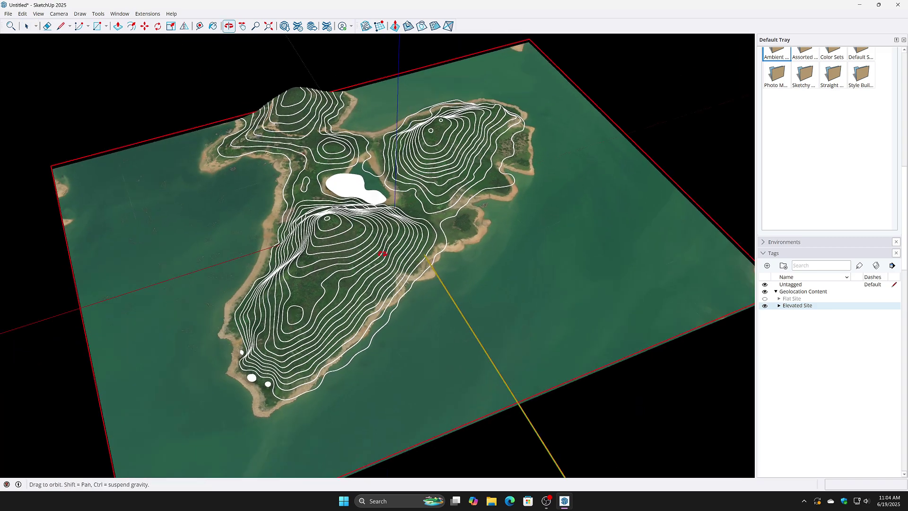
scroll(800, 202, "up", 3)
scroll(802, 197, "up", 2)
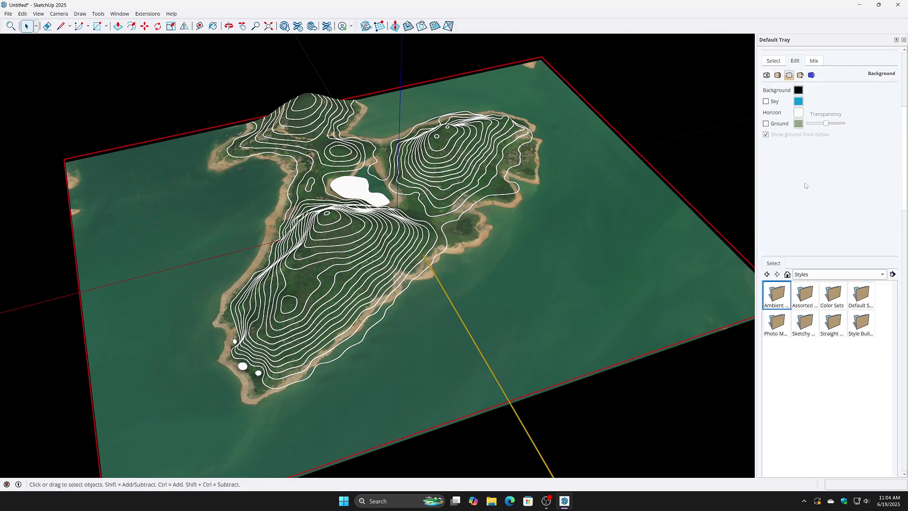
scroll(904, 221, "up", 3)
left_click(766, 178)
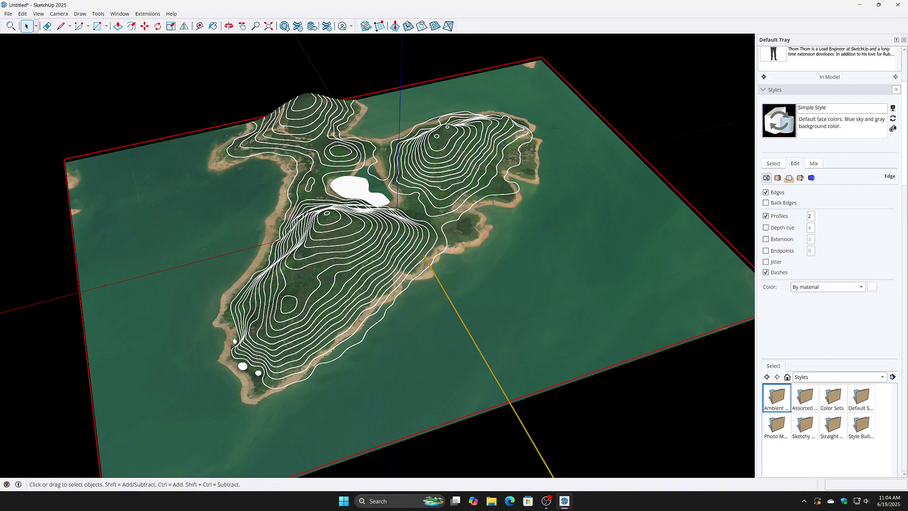
key("Return")
middle_click_drag(617, 247, 591, 262)
left_click(703, 152)
scroll(785, 270, "down", 6)
left_click(765, 286)
Step: Delete the stacked faces filling the contours of the largest southern hill, keeping its contour edges
scroll(444, 142, "up", 8)
key("Delete")
key("ctrl+z")
left_click(447, 138)
key("Delete")
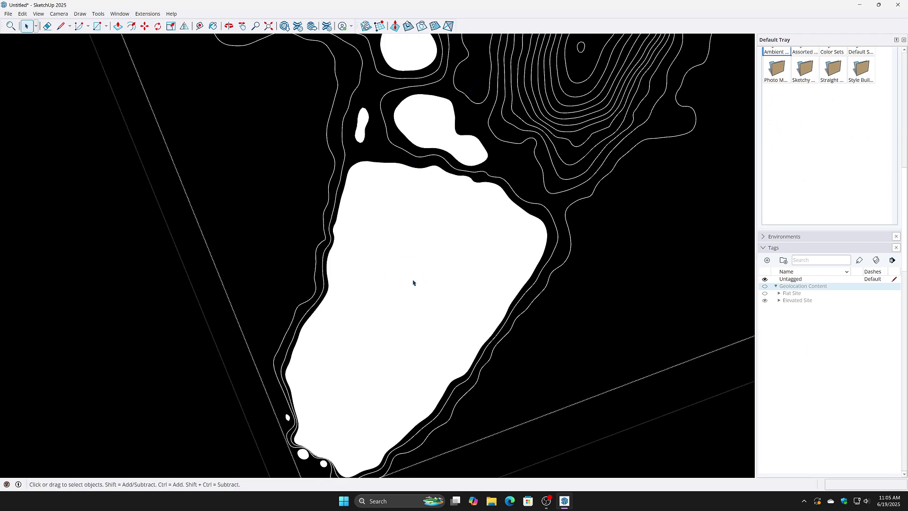
left_click(413, 281)
key("Delete")
left_click(405, 275)
key("Delete")
Step: Delete the small leftover faces around the southern tip of the largest hill
scroll(397, 321, "up", 5)
middle_click_drag(321, 458, 413, 325, "shift")
key("Delete")
left_click(403, 370)
Step: Delete the stacked faces filling the central contours just north of the largest hill
scroll(373, 261, "down", 2)
middle_click_drag(461, 89, 489, 293, "shift")
left_click(456, 268)
key("Delete")
key("ctrl+z")
left_click(494, 287)
key("Delete")
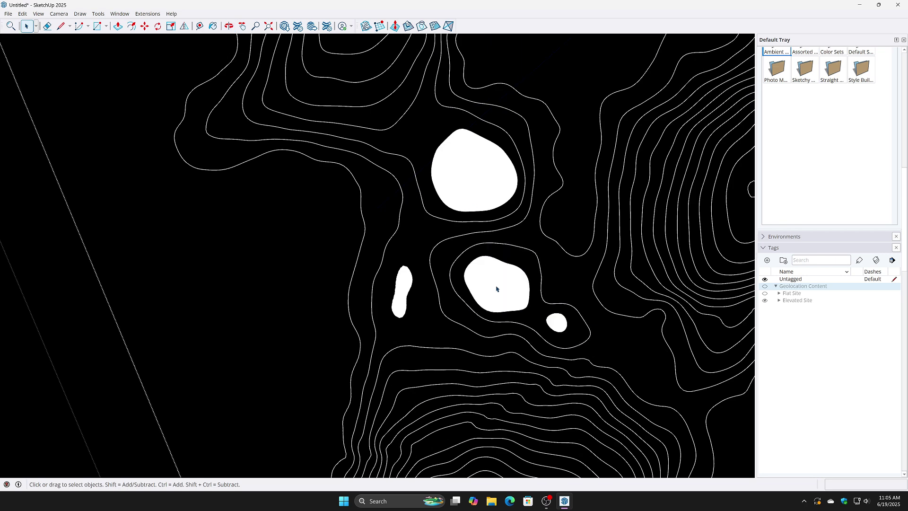
Step: Delete the remaining faces in the narrow western contour, the rounded northern knoll and the eastern hill's peaks
left_click(401, 290)
key("Delete")
left_click(470, 178)
key("Delete")
scroll(330, 236, "down", 2)
scroll(631, 173, "up", 1)
left_click(637, 175)
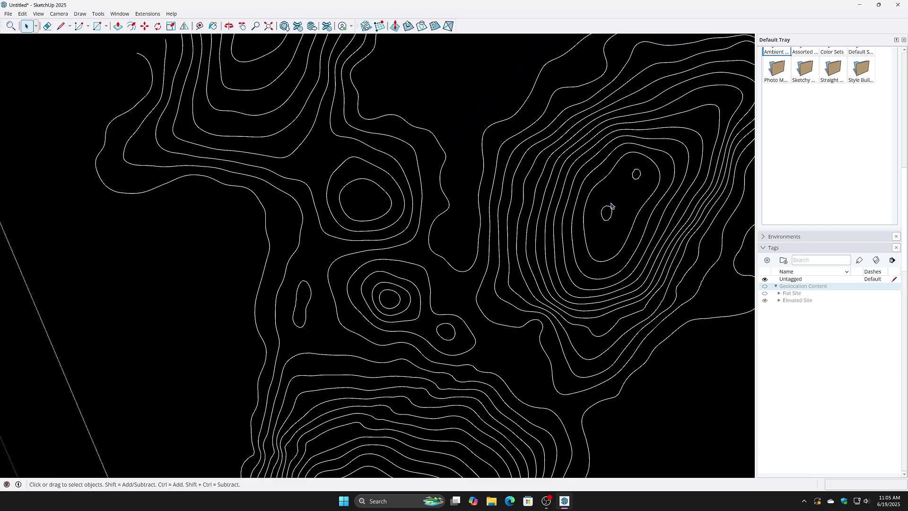
Step: Select all the contour lines and paint them with the grey M04_Stone_Frost color
scroll(587, 218, "down", 5)
middle_click_drag(550, 332, 489, 260, "shift")
scroll(490, 255, "down", 1)
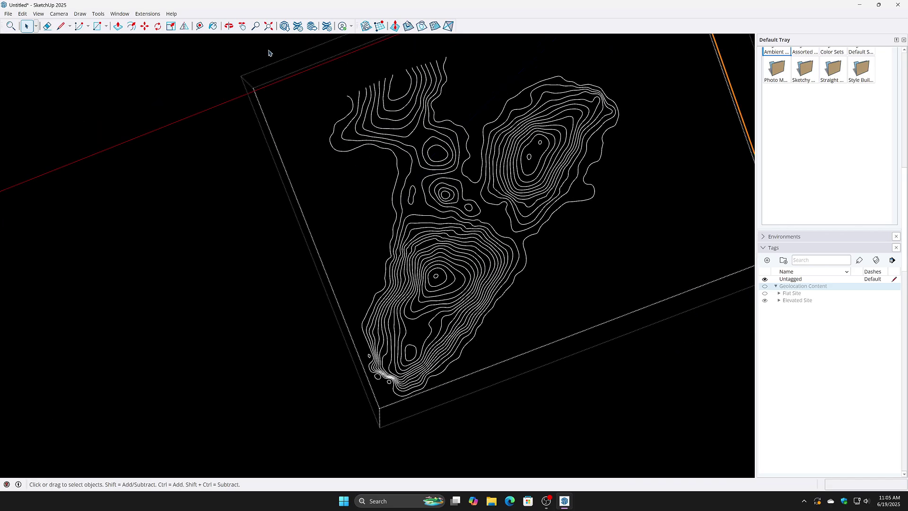
left_click_drag(268, 52, 710, 402)
middle_click_drag(709, 405, 539, 355)
key("b")
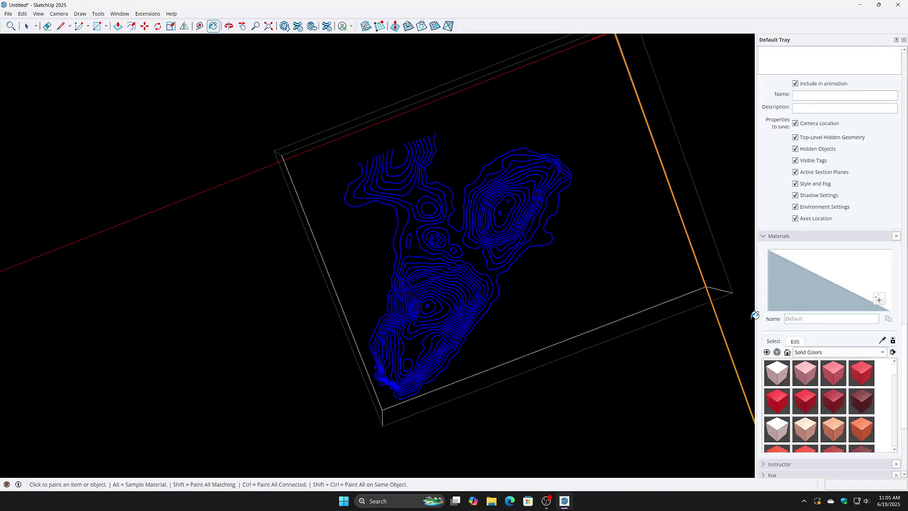
left_click_drag(895, 373, 888, 438)
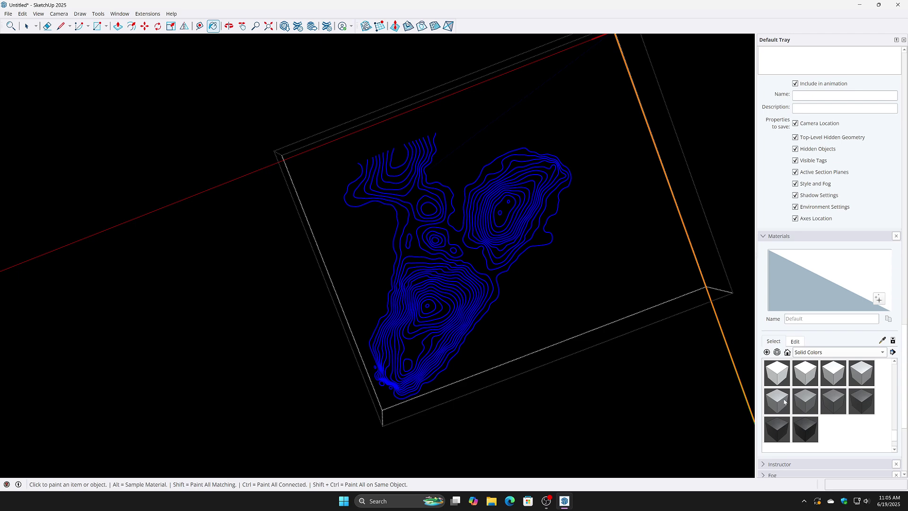
left_click(784, 402)
key("space")
left_click(571, 257)
middle_click_drag(572, 258, 499, 156)
key("Escape")
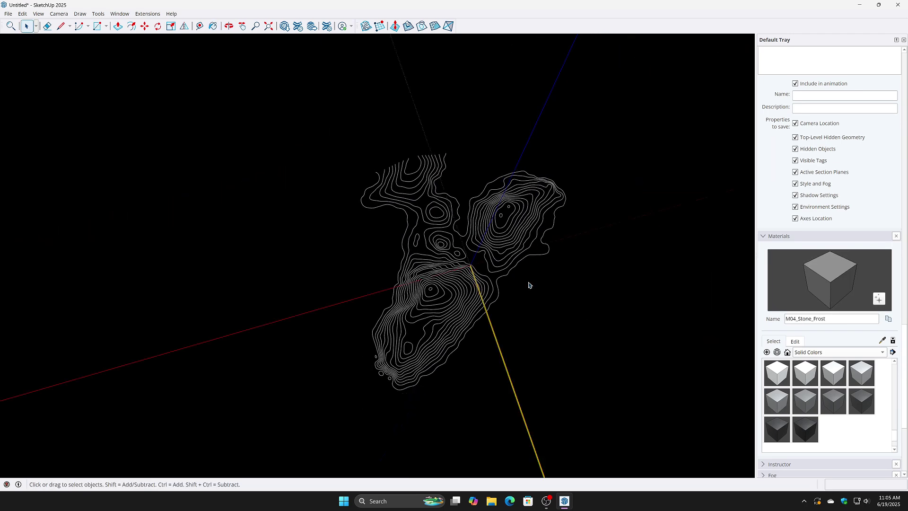
Step: Make the Geolocation Content tag folder visible so the satellite-textured terrain shows beneath the contour lines
middle_click_drag(529, 284, 482, 199)
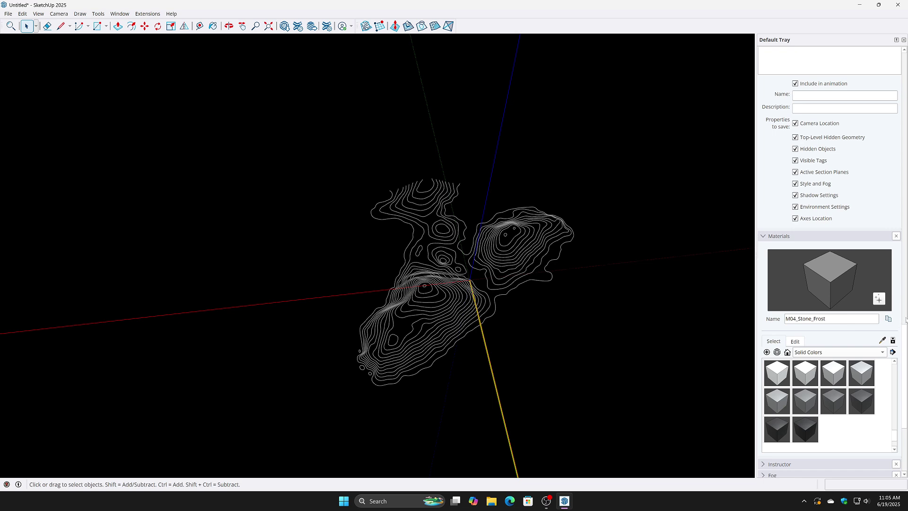
scroll(906, 317, "up", 5)
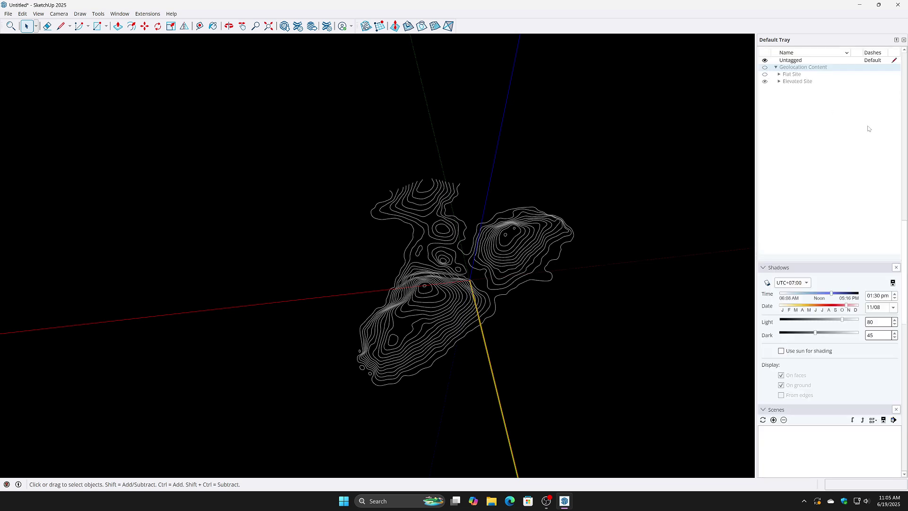
scroll(849, 137, "up", 2)
left_click(764, 117)
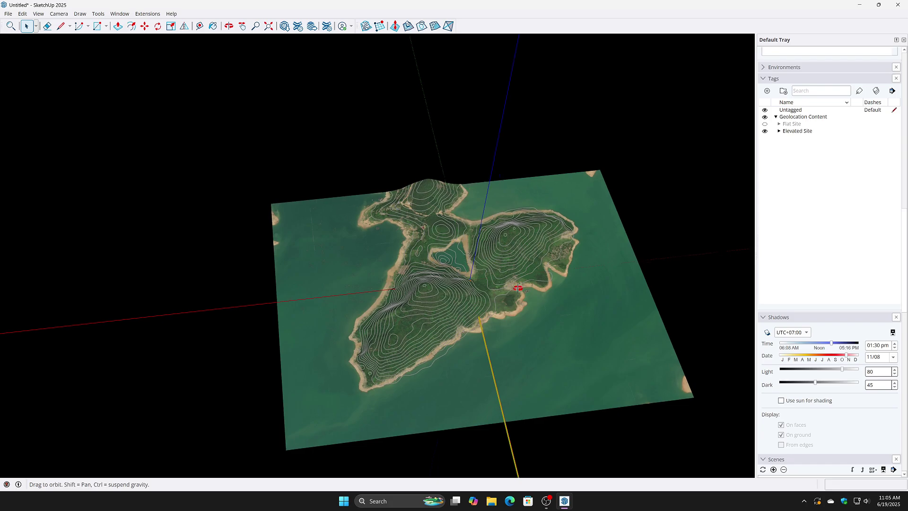
Step: Create a SunDiagram sunpath from the model's own coordinates with Daylight Saving Time set to No
middle_click_drag(685, 243, 179, 240)
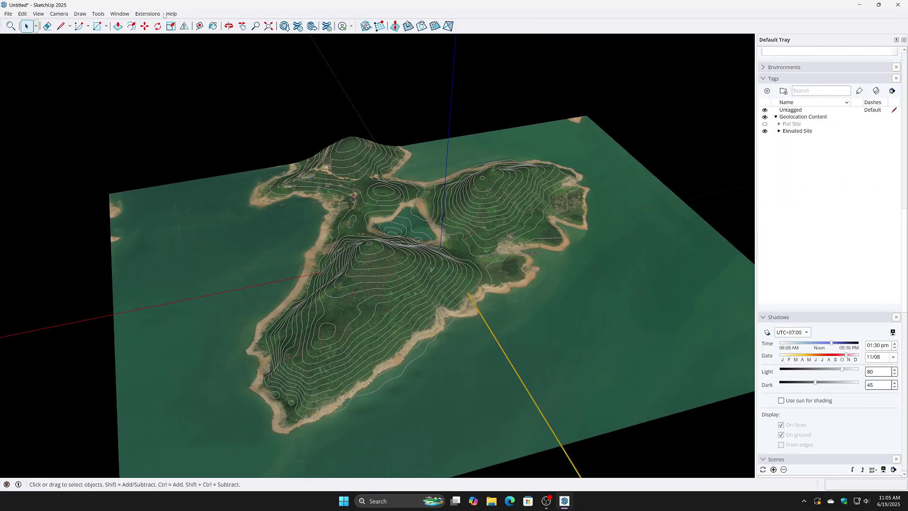
left_click(147, 14)
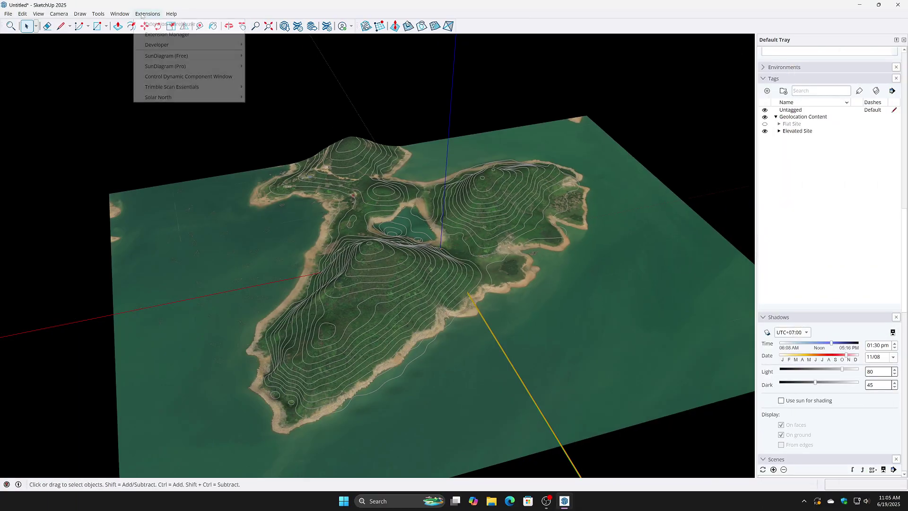
mouse_move(191, 67)
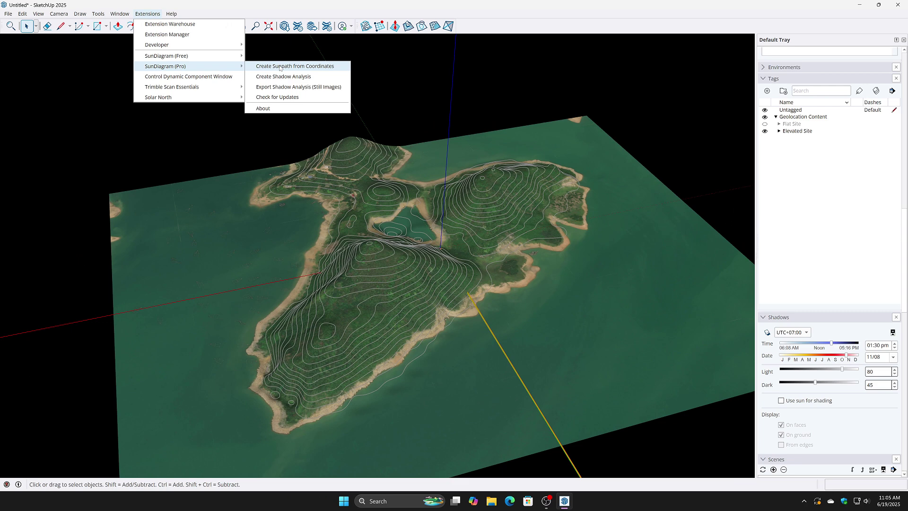
left_click(275, 66)
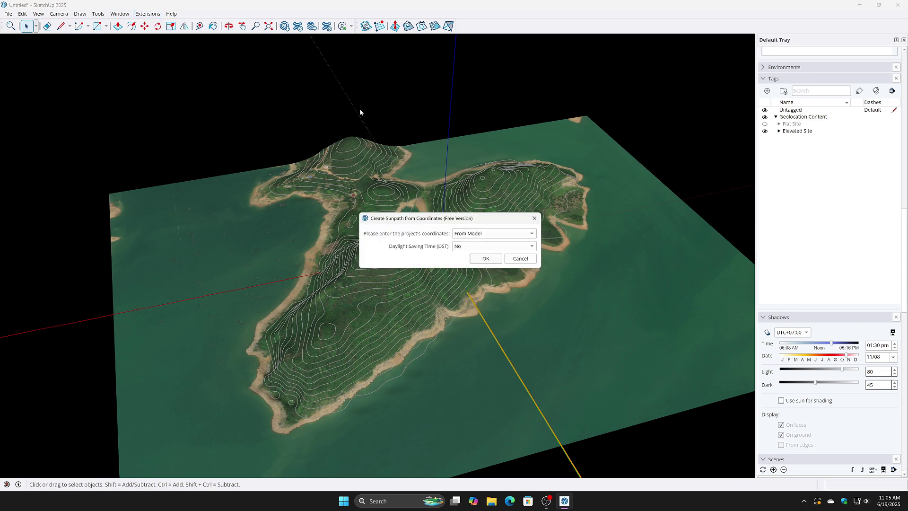
left_click(485, 259)
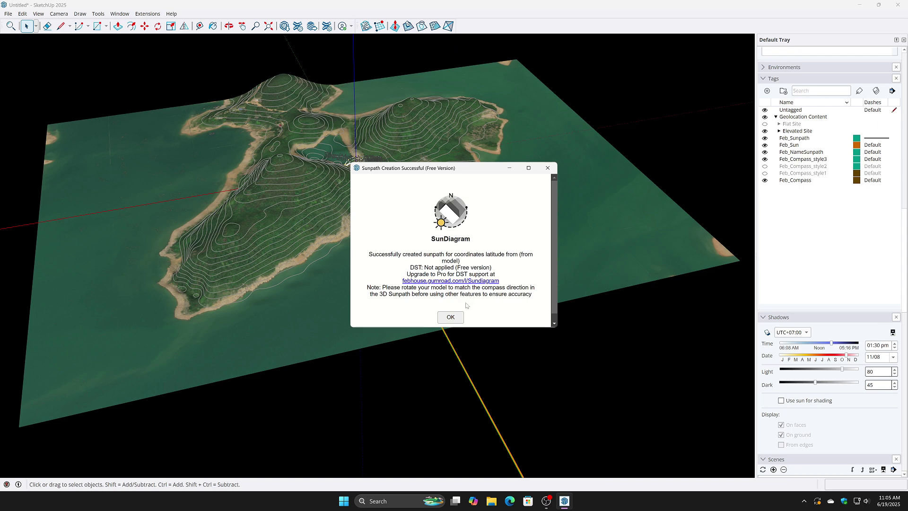
left_click(459, 320)
Step: Enlarge the new sunpath diagram uniformly about its center, to roughly seven times its size
middle_click_drag(410, 248, 397, 260)
scroll(363, 171, "up", 2)
left_click(378, 175)
key("s")
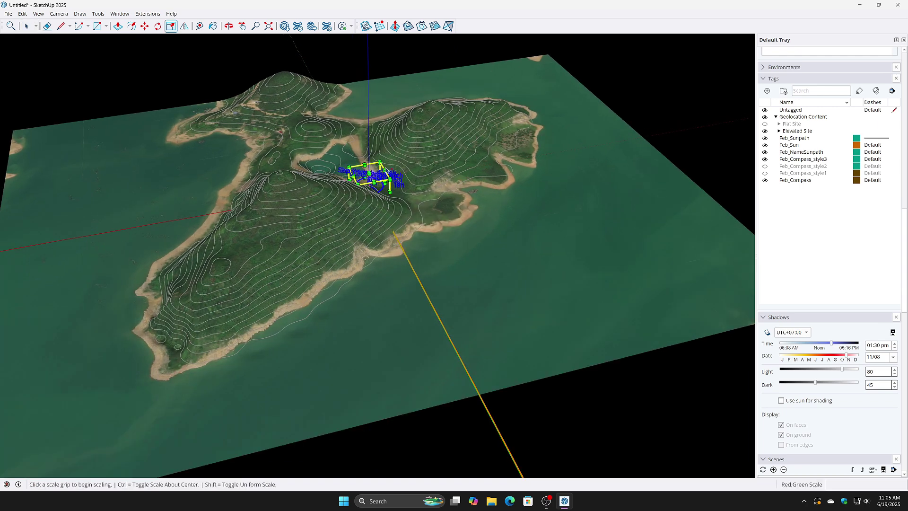
left_click(380, 163, "ctrl")
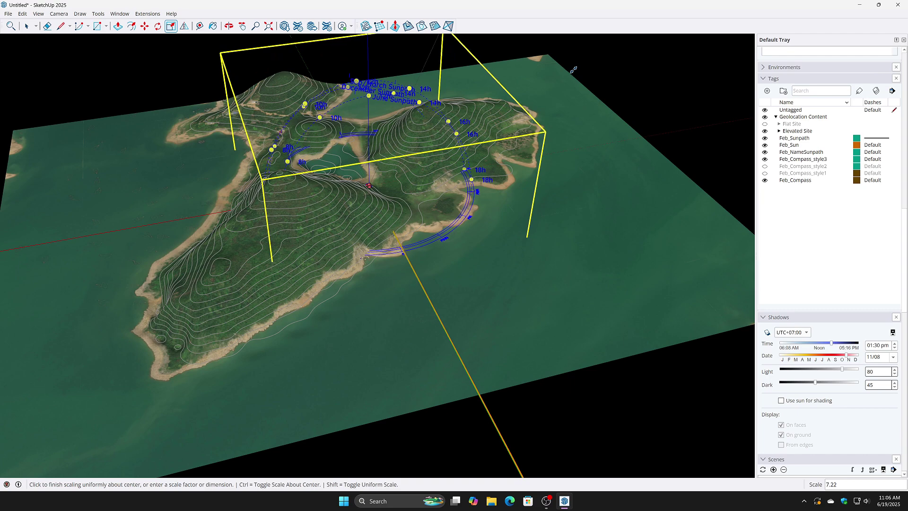
left_click(610, 62)
Step: Move the enlarged sunpath diagram so its compass circle surrounds the island's largest hill
key("m")
left_click(457, 253)
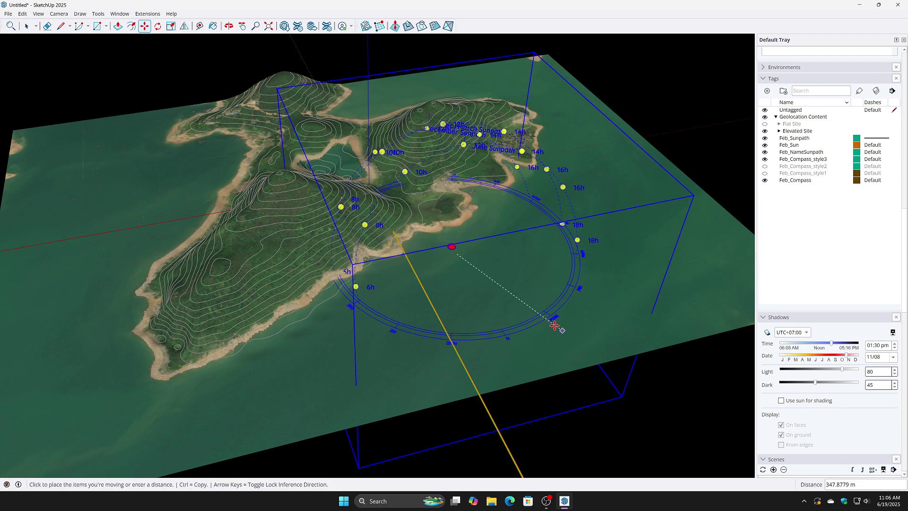
left_click(347, 269)
Step: Scale the sunpath diagram up further about its center and clear the selection
middle_click_drag(347, 268, 531, 261)
key("s")
key("ctrl")
left_click(518, 201)
left_click(588, 203)
key("space")
key("ctrl+t")
Step: Open the sunpath group and paint all its selected contents with M00_Soft_Cloud
middle_click_drag(379, 265, 391, 237)
double_click(471, 191)
key("Escape")
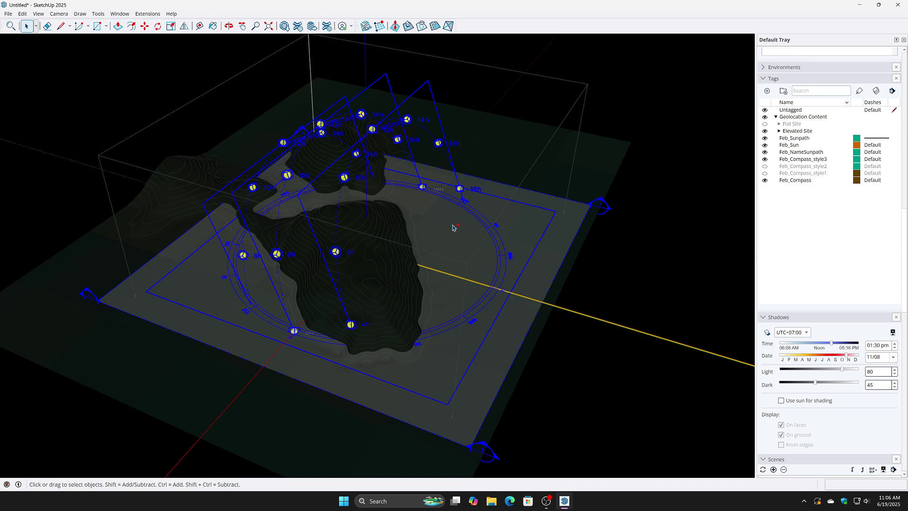
key("b")
left_click(785, 374)
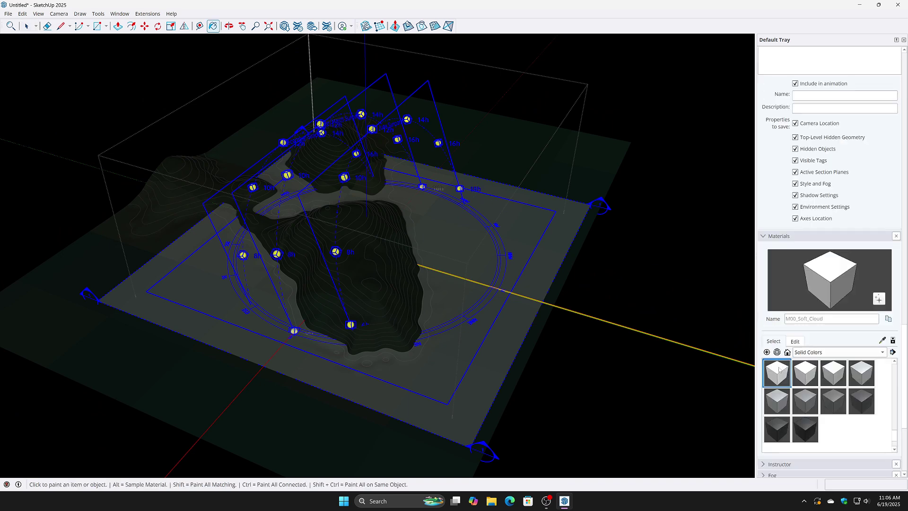
left_click(480, 183)
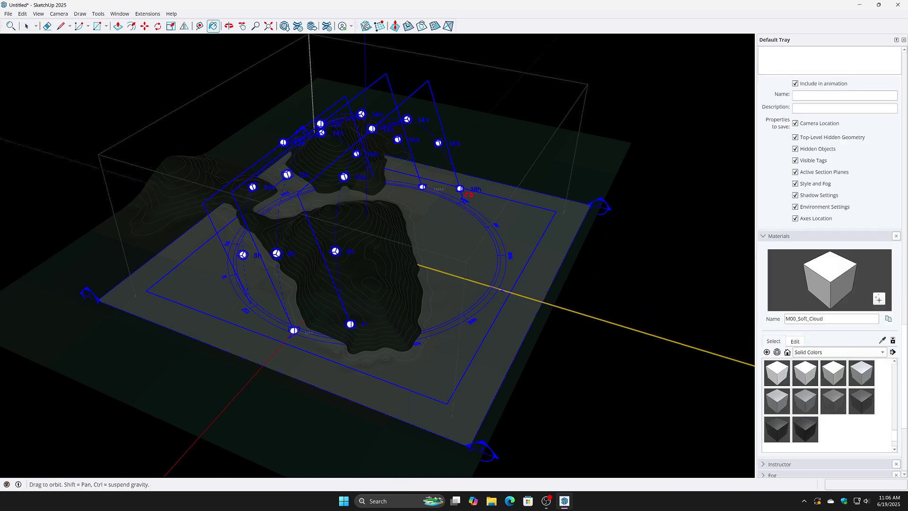
middle_click_drag(469, 195, 464, 200)
mouse_move(510, 218)
middle_mouse_down()
mouse_move(497, 233)
mouse_move(458, 242)
middle_mouse_up()
Step: Open the compass nested in the sunpath diagram and choose the M03_Pewter_Shine color for its contents
key("space")
left_click(509, 168)
middle_click_drag(510, 169, 463, 245)
double_click(474, 241)
left_click(474, 242)
double_click(483, 251)
left_click(483, 250)
key("b")
left_click(854, 376)
key("space")
key("Escape")
key("Escape")
Step: Select all the compass rings and direction letters and paint them with M03_Pewter_Shine
left_click(515, 306)
double_click(488, 274)
double_click(489, 274)
double_click(488, 272)
left_click(489, 274)
key("b")
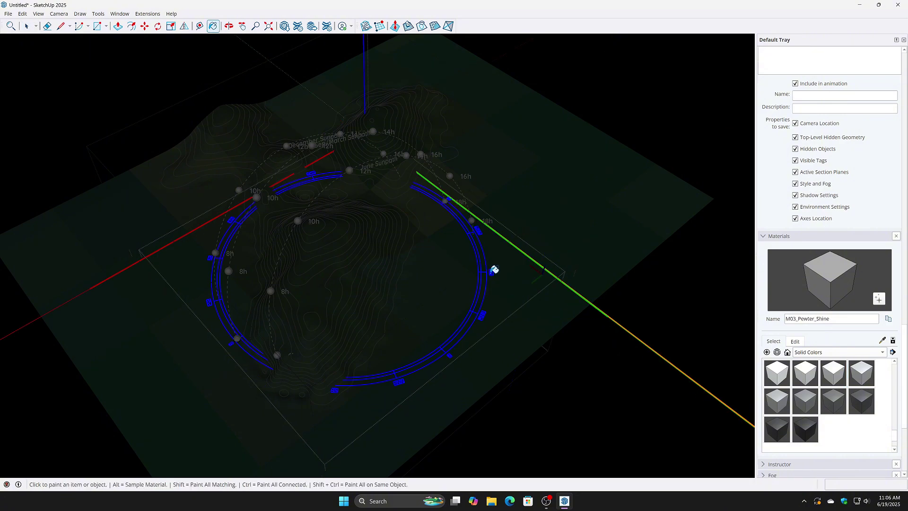
left_click(485, 273)
key("space")
Step: Open one of the sunpath's sun spheres and paint the suns with C04_Amber_Sunshine
left_click(573, 330)
middle_click_drag(574, 330, 386, 144)
double_click(405, 144)
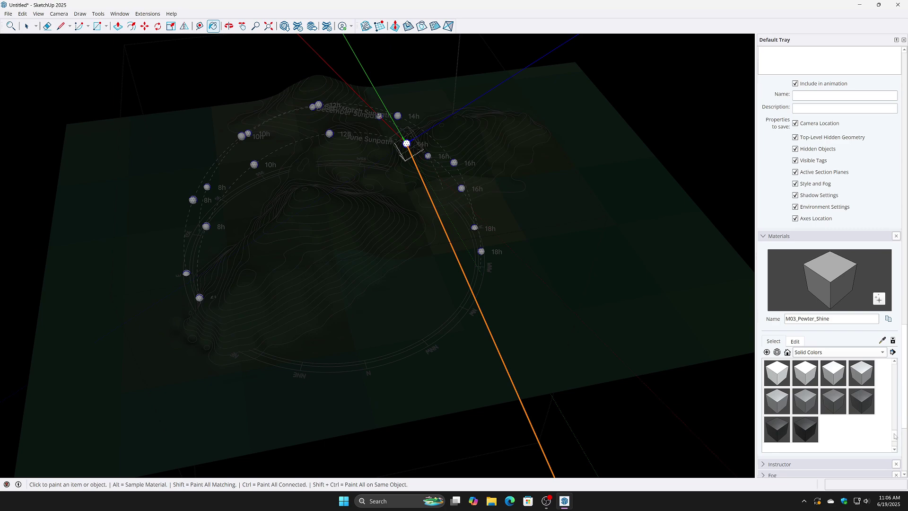
scroll(894, 435, "up", 10)
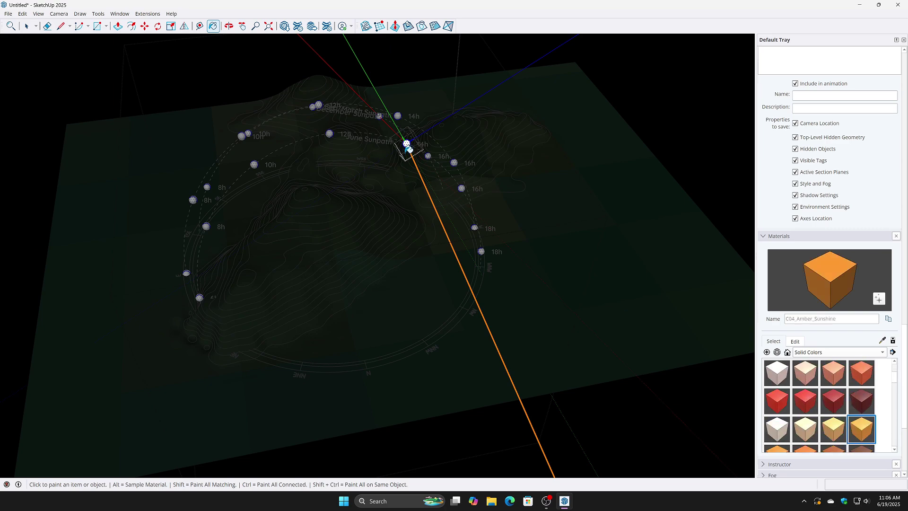
left_click(594, 245)
middle_click_drag(478, 213, 567, 284)
Step: Copy the dashed arrow symbol from the DynamicSymbols-2020 model and place it on the water beside the largest hill
middle_click_drag(450, 251, 445, 441)
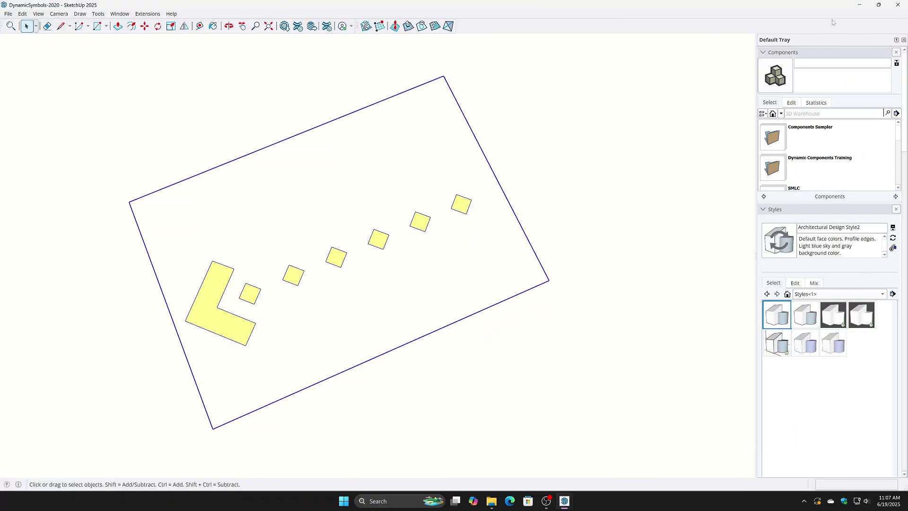
left_click(869, 5)
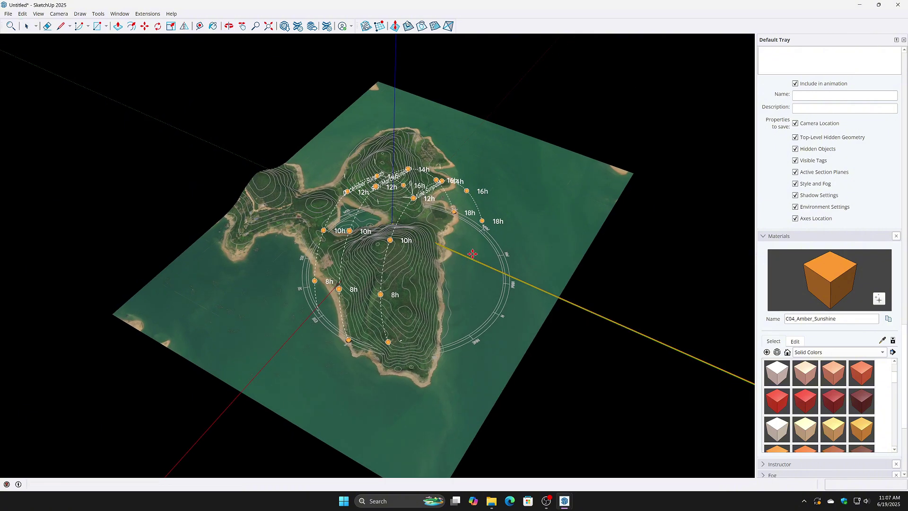
left_click(470, 283)
Step: Scale the tiny arrow symbol up until it spans a good part of the water inside the compass ring
scroll(470, 283, "up", 3)
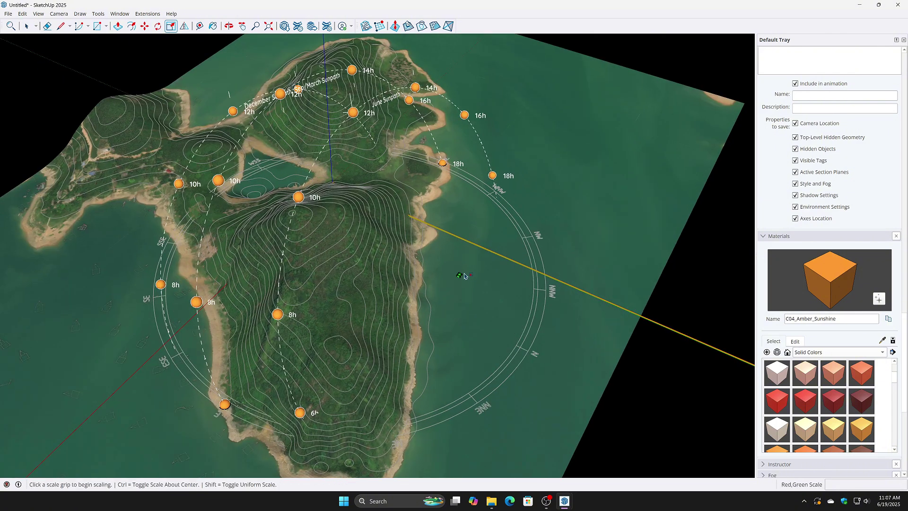
scroll(461, 275, "up", 3)
left_click_drag(465, 275, 743, 186)
middle_click_drag(567, 322, 548, 301)
Step: Rotate the arrow symbol so it points from the northwest side of the compass toward the largest hill
key("q")
scroll(558, 263, "down", 4)
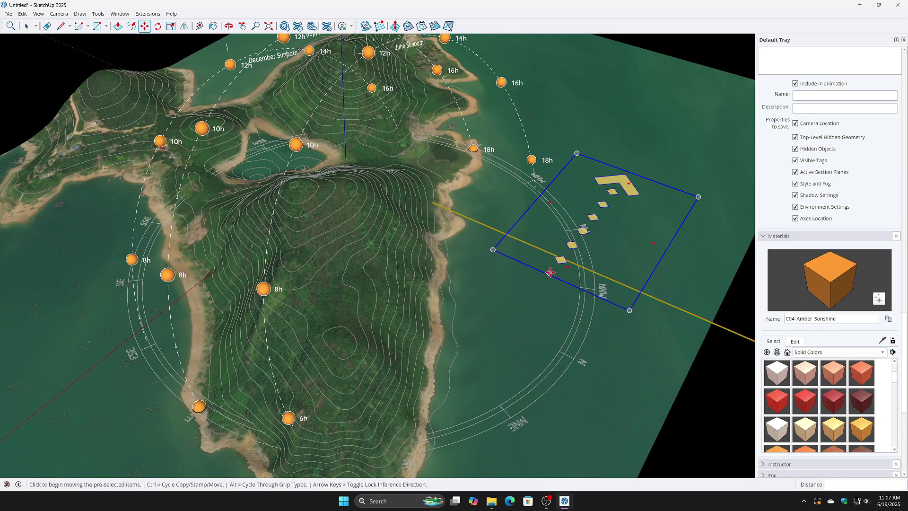
left_click(600, 198)
left_click(461, 267)
Step: Move the arrow symbol so its tail sits just inside the compass ring between WNW and NW
middle_click_drag(460, 293, 459, 273)
key("m")
left_click(558, 252)
left_click(568, 198)
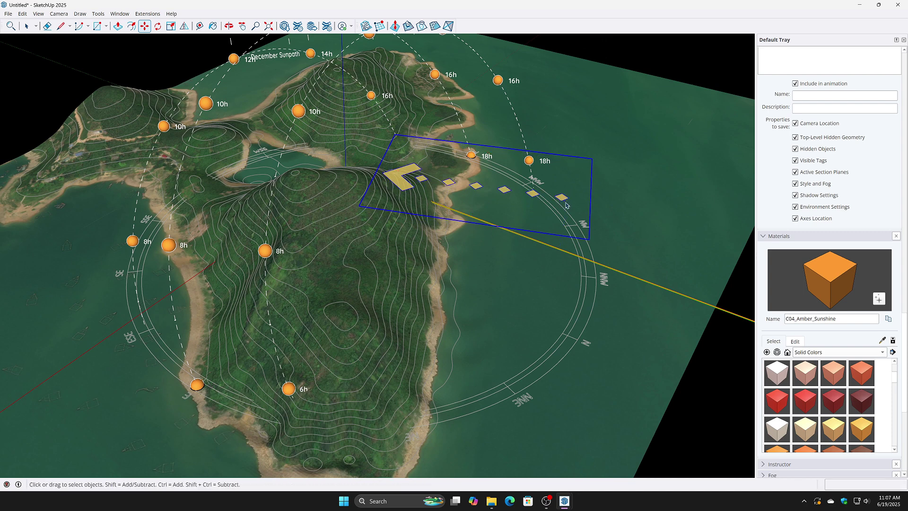
Step: Set the dynamic arrow symbol's Arrow_Selector option to WIND 02 and apply the change
right_click(566, 202)
mouse_move(626, 383)
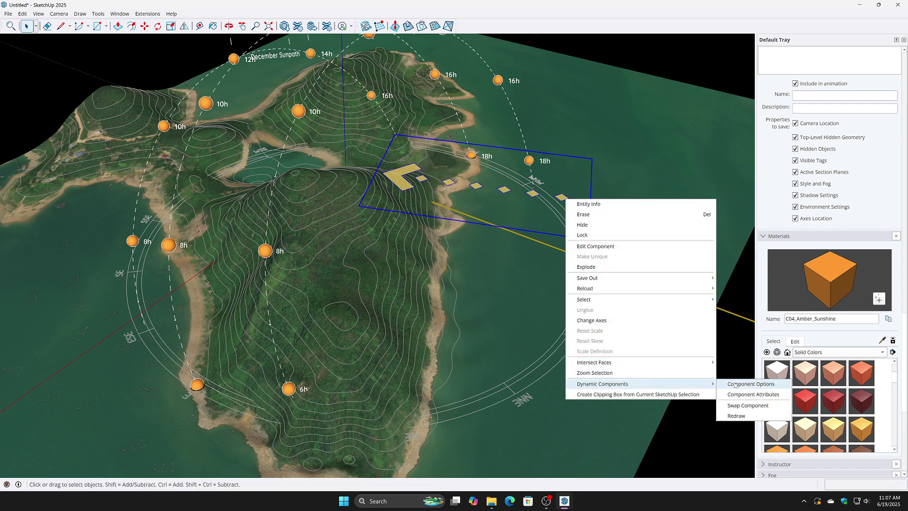
left_click(748, 383)
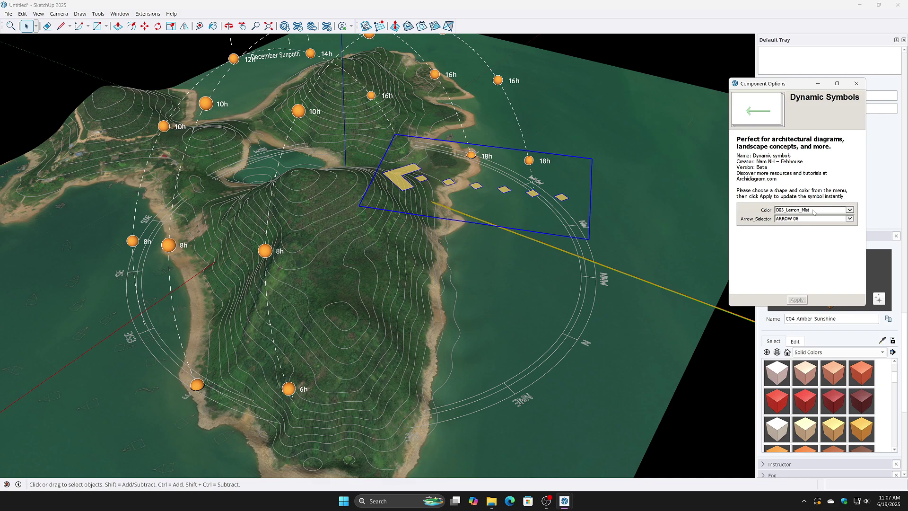
left_click(810, 220)
left_click(800, 171)
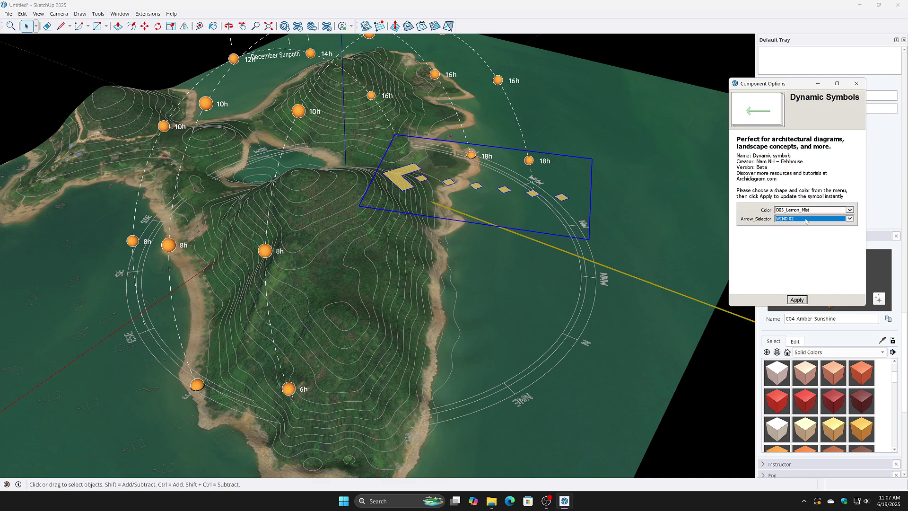
left_click(797, 299)
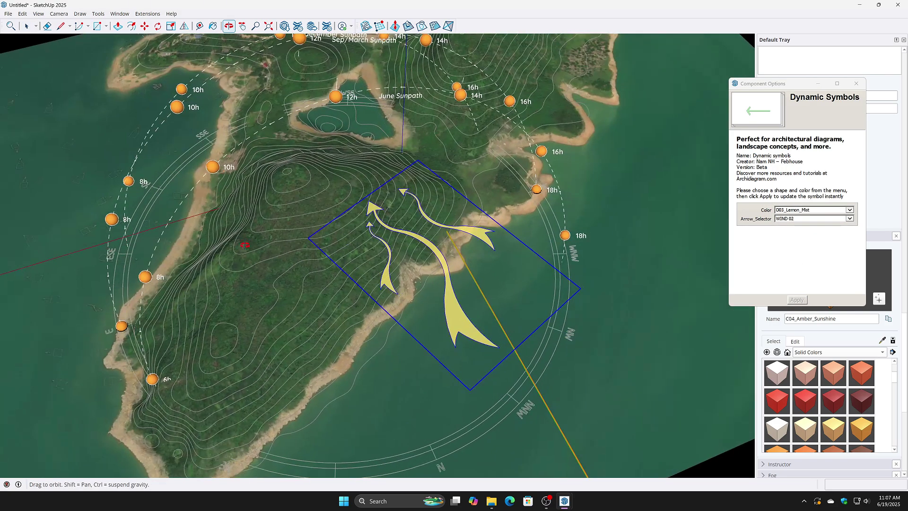